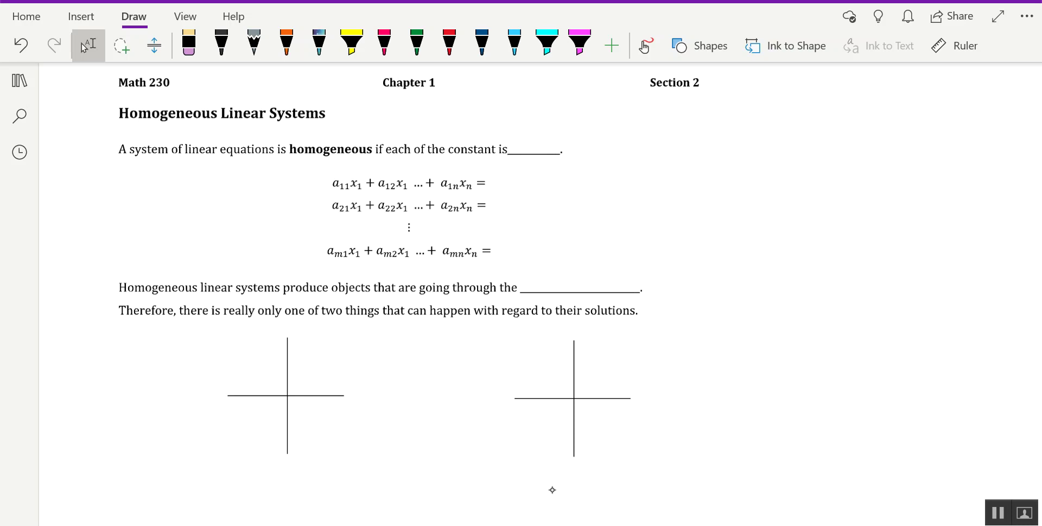
# - Highlight 'homogeneous' in yellow, then ink red 0s in the constant blank and after every equals sign
pyautogui.click(351, 44)
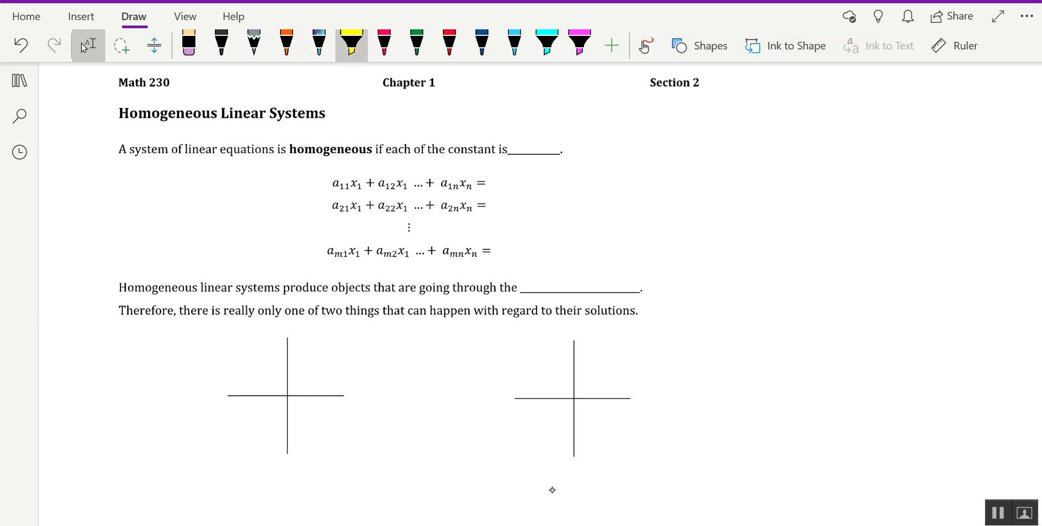
pyautogui.moveTo(289, 150); pyautogui.dragTo(369, 150)
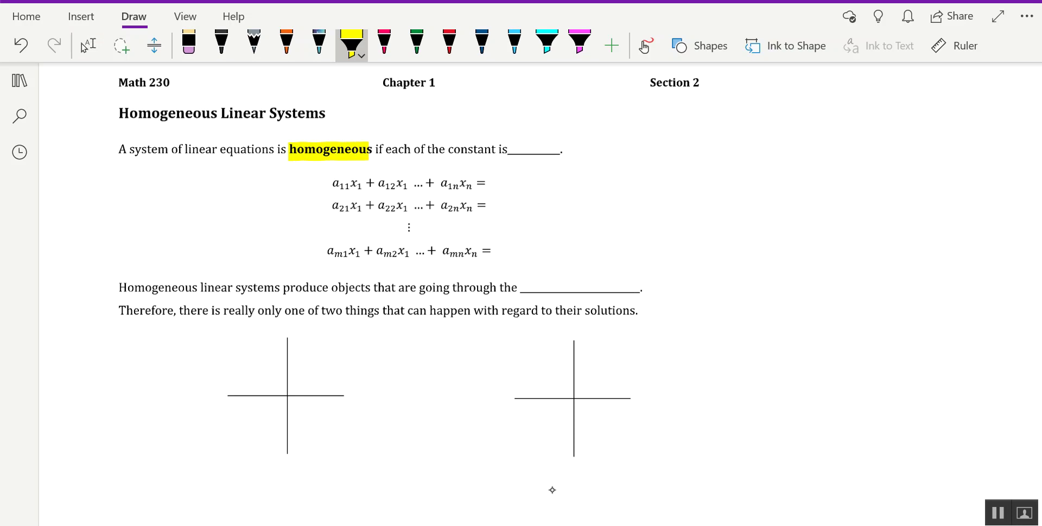
pyautogui.click(385, 44)
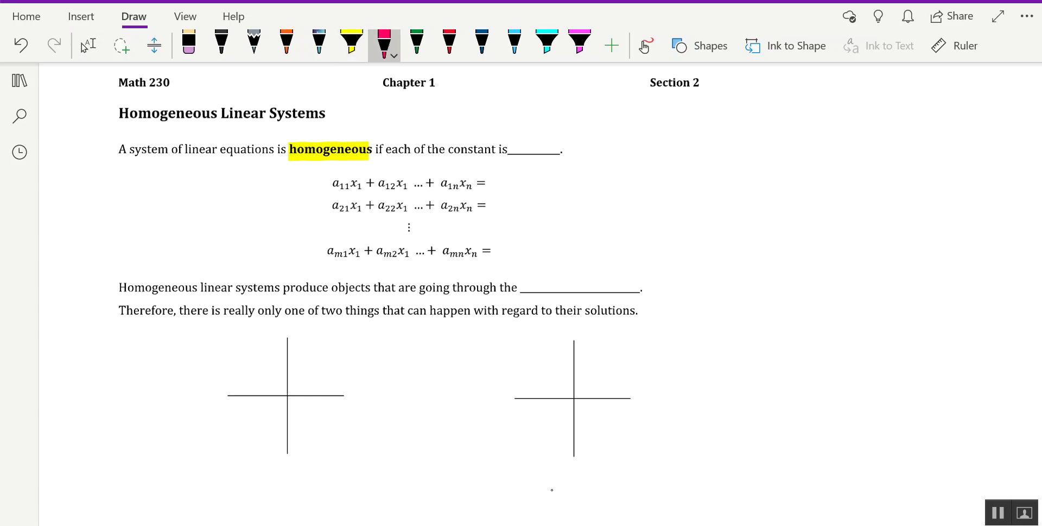
pyautogui.moveTo(533, 142); pyautogui.dragTo(531, 144)
pyautogui.moveTo(500, 179); pyautogui.dragTo(498, 201)
pyautogui.moveTo(502, 248); pyautogui.dragTo(503, 248)
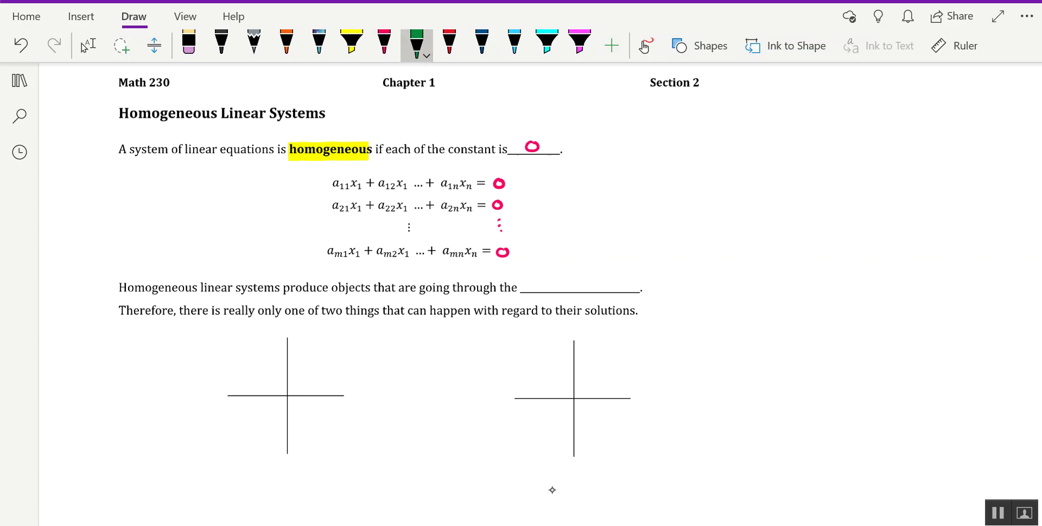
# - Handwrite 'origin' in green ink in the blank after 'going through the'
pyautogui.moveTo(542, 283)
pyautogui.mouseDown()
pyautogui.moveTo(564, 292)
pyautogui.moveTo(559, 300)
pyautogui.moveTo(587, 293)
pyautogui.mouseUp()
pyautogui.scroll(-3, 552, 490)
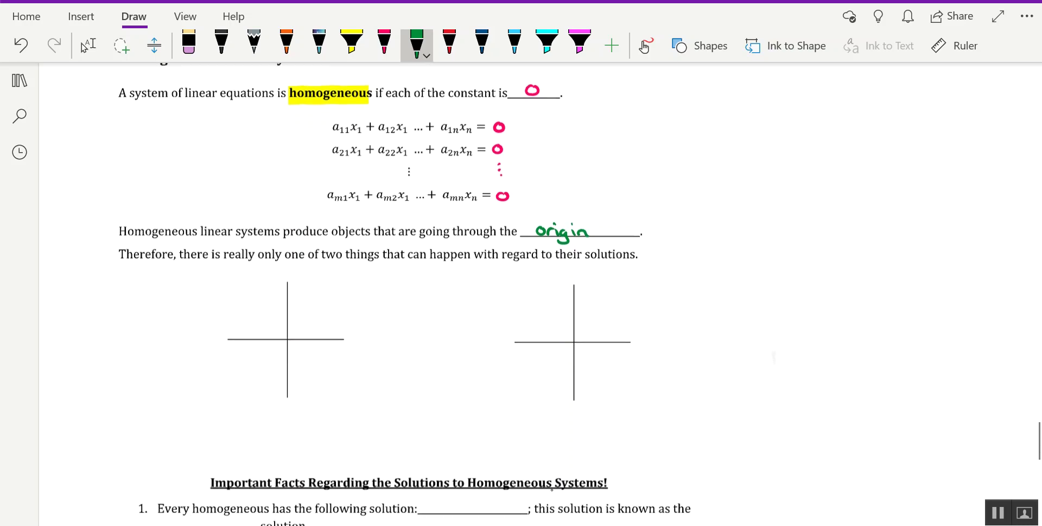
# - Write Ax+By=0 and Cx+Dy=0 in dark blue beside the first graph, joined by a curly brace
pyautogui.click(84, 47)
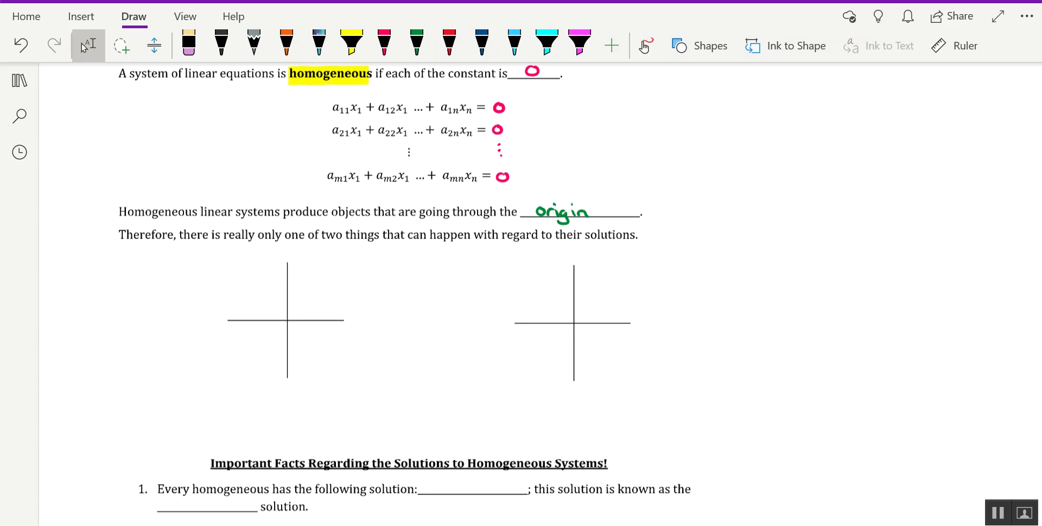
pyautogui.click(482, 44)
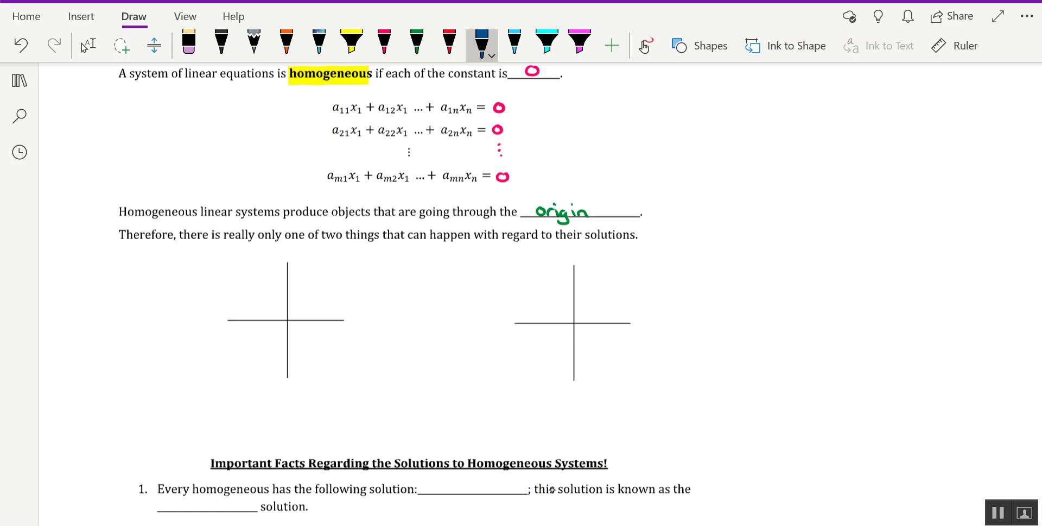
pyautogui.moveTo(117, 270)
pyautogui.mouseDown()
pyautogui.moveTo(176, 266)
pyautogui.moveTo(168, 275)
pyautogui.moveTo(197, 263)
pyautogui.mouseUp()
pyautogui.moveTo(182, 269); pyautogui.dragTo(193, 270)
pyautogui.moveTo(208, 262)
pyautogui.mouseDown()
pyautogui.moveTo(201, 266)
pyautogui.moveTo(210, 262)
pyautogui.mouseUp()
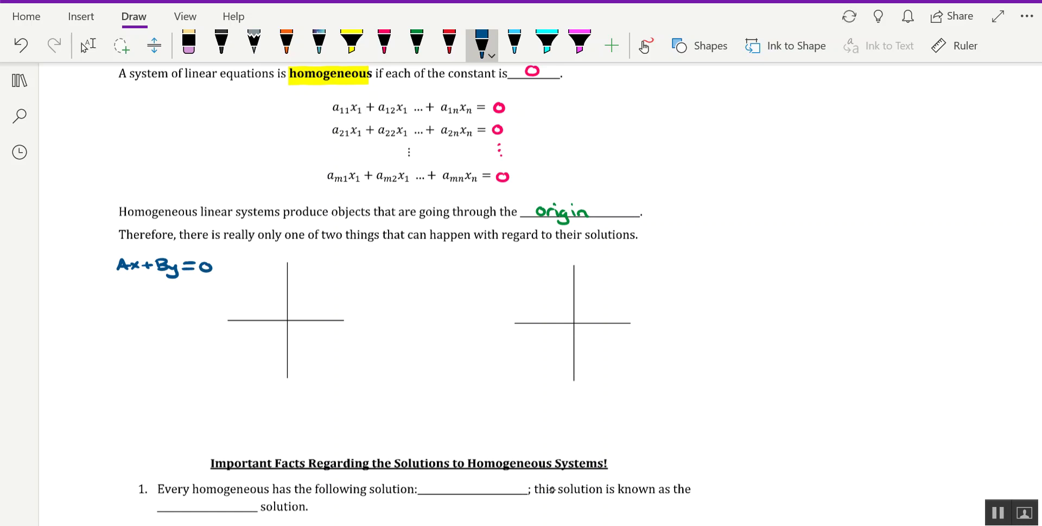
pyautogui.moveTo(123, 286)
pyautogui.mouseDown()
pyautogui.moveTo(123, 296)
pyautogui.moveTo(138, 295)
pyautogui.mouseUp()
pyautogui.moveTo(138, 289)
pyautogui.mouseDown()
pyautogui.moveTo(130, 296)
pyautogui.moveTo(154, 291)
pyautogui.mouseUp()
pyautogui.moveTo(148, 286); pyautogui.dragTo(158, 296)
pyautogui.moveTo(157, 286)
pyautogui.mouseDown()
pyautogui.moveTo(172, 302)
pyautogui.moveTo(193, 286)
pyautogui.mouseUp()
pyautogui.moveTo(181, 293); pyautogui.dragTo(204, 287)
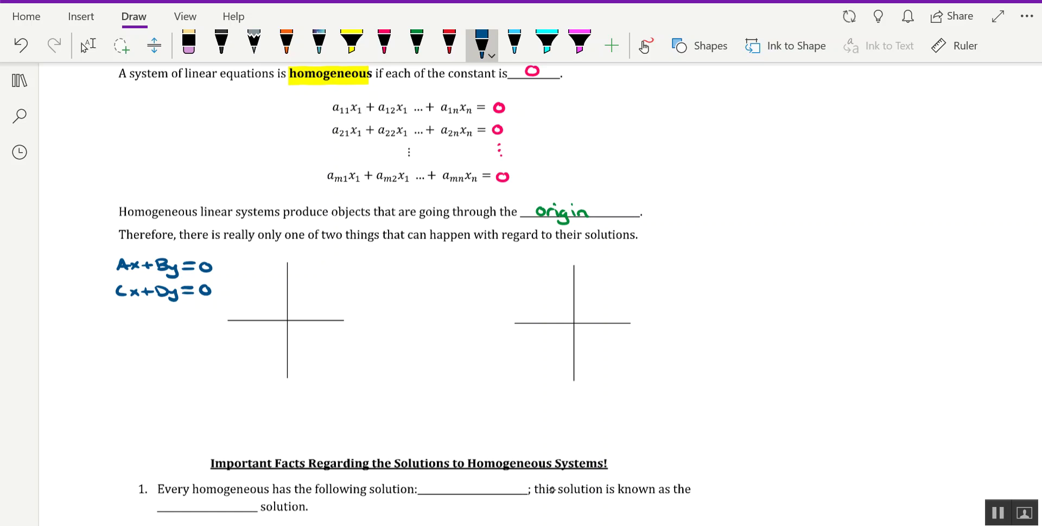
pyautogui.moveTo(110, 256); pyautogui.dragTo(115, 295)
# - Highlight the zeros of both equations in yellow
pyautogui.click(352, 42)
pyautogui.moveTo(200, 257)
pyautogui.mouseDown()
pyautogui.moveTo(202, 275)
pyautogui.moveTo(214, 266)
pyautogui.moveTo(211, 298)
pyautogui.mouseUp()
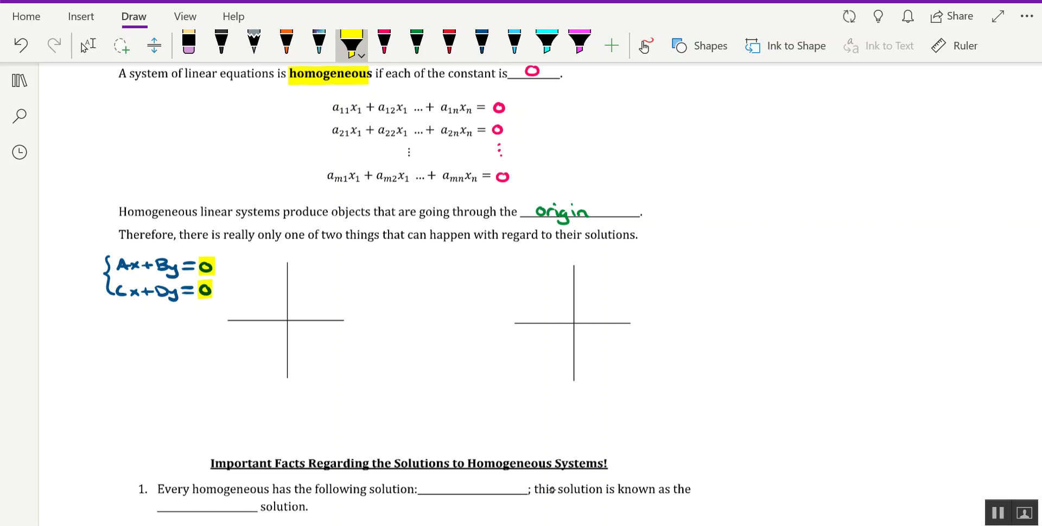
pyautogui.click(482, 43)
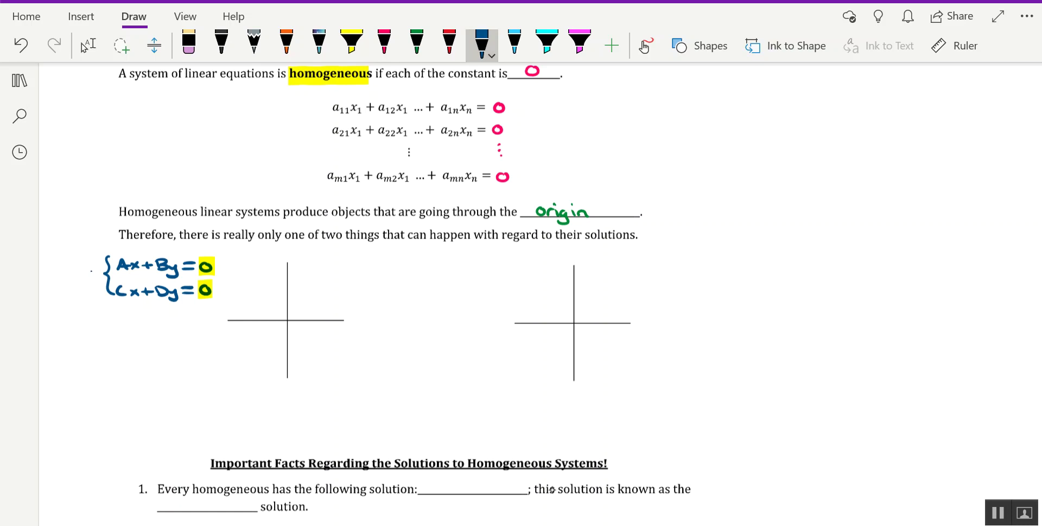
# - In blue, rewrite the first equation as By=-Ax, divide by B, and get y = -A/B x
pyautogui.moveTo(91, 270)
pyautogui.mouseDown()
pyautogui.moveTo(76, 317)
pyautogui.moveTo(124, 332)
pyautogui.moveTo(118, 344)
pyautogui.mouseUp()
pyautogui.moveTo(131, 328); pyautogui.dragTo(142, 332)
pyautogui.moveTo(144, 329); pyautogui.dragTo(178, 334)
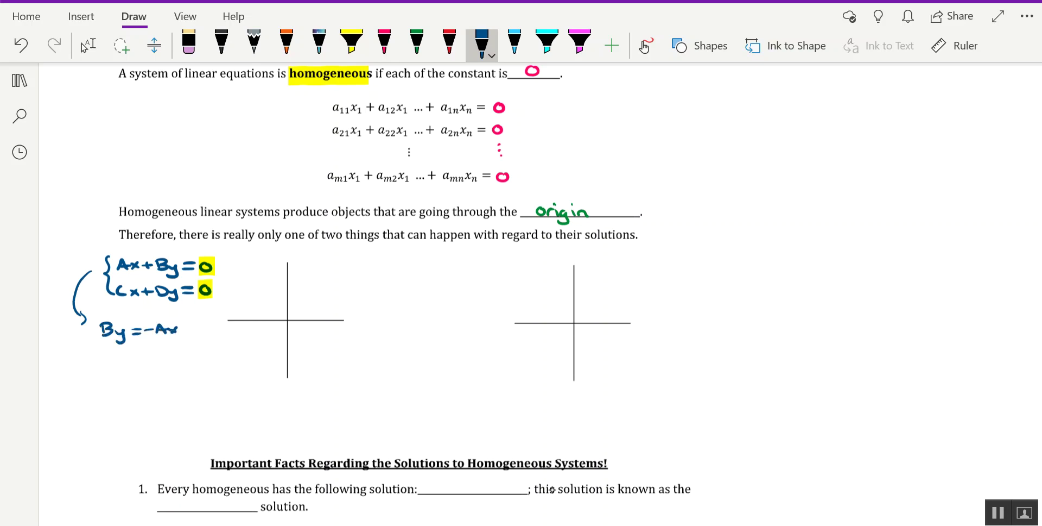
pyautogui.moveTo(99, 341); pyautogui.dragTo(126, 342)
pyautogui.moveTo(106, 344)
pyautogui.mouseDown()
pyautogui.moveTo(177, 338)
pyautogui.moveTo(115, 369)
pyautogui.moveTo(115, 385)
pyautogui.moveTo(138, 370)
pyautogui.mouseUp()
pyautogui.moveTo(129, 376)
pyautogui.mouseDown()
pyautogui.moveTo(178, 377)
pyautogui.moveTo(162, 391)
pyautogui.mouseUp()
pyautogui.moveTo(160, 381)
pyautogui.mouseDown()
pyautogui.moveTo(170, 385)
pyautogui.moveTo(163, 392)
pyautogui.moveTo(190, 377)
pyautogui.mouseUp()
pyautogui.moveTo(190, 368); pyautogui.dragTo(181, 376)
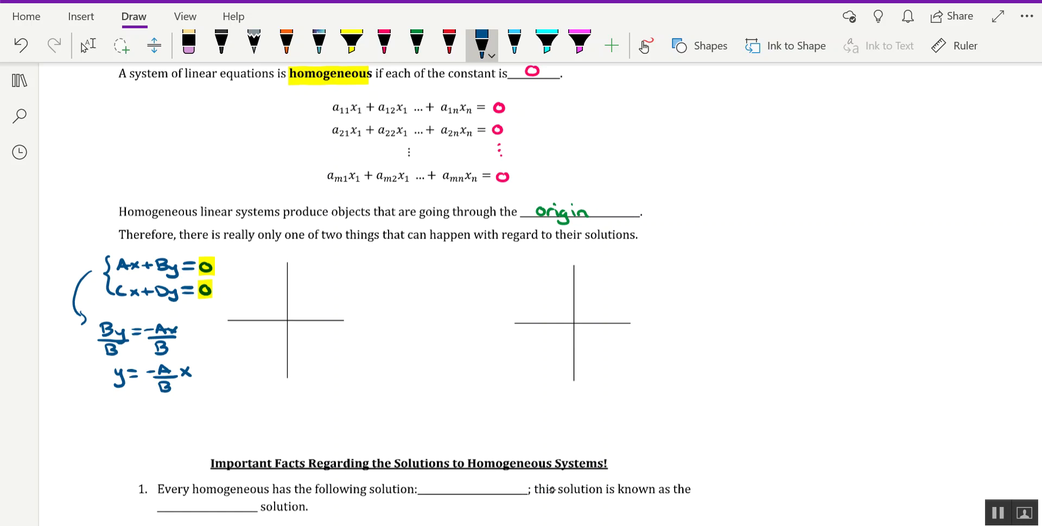
# - In green, rewrite the second equation as Dy=-Cx, divide by D, and get y = -C/D x
pyautogui.click(417, 43)
pyautogui.moveTo(201, 313)
pyautogui.mouseDown()
pyautogui.moveTo(215, 381)
pyautogui.moveTo(232, 397)
pyautogui.mouseUp()
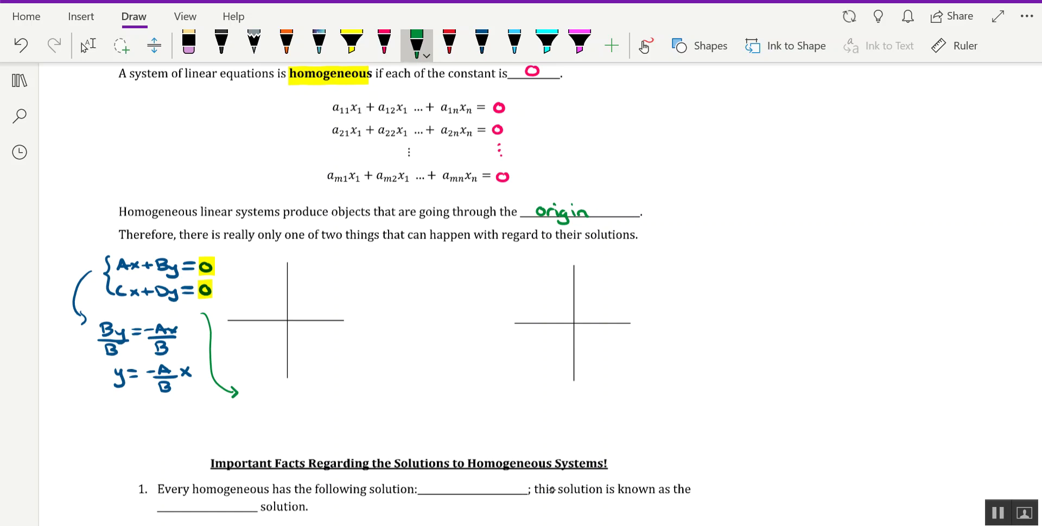
pyautogui.moveTo(264, 386)
pyautogui.mouseDown()
pyautogui.moveTo(274, 392)
pyautogui.moveTo(266, 399)
pyautogui.mouseUp()
pyautogui.moveTo(278, 389); pyautogui.dragTo(280, 403)
pyautogui.moveTo(293, 388); pyautogui.dragTo(339, 397)
pyautogui.moveTo(339, 387); pyautogui.dragTo(329, 398)
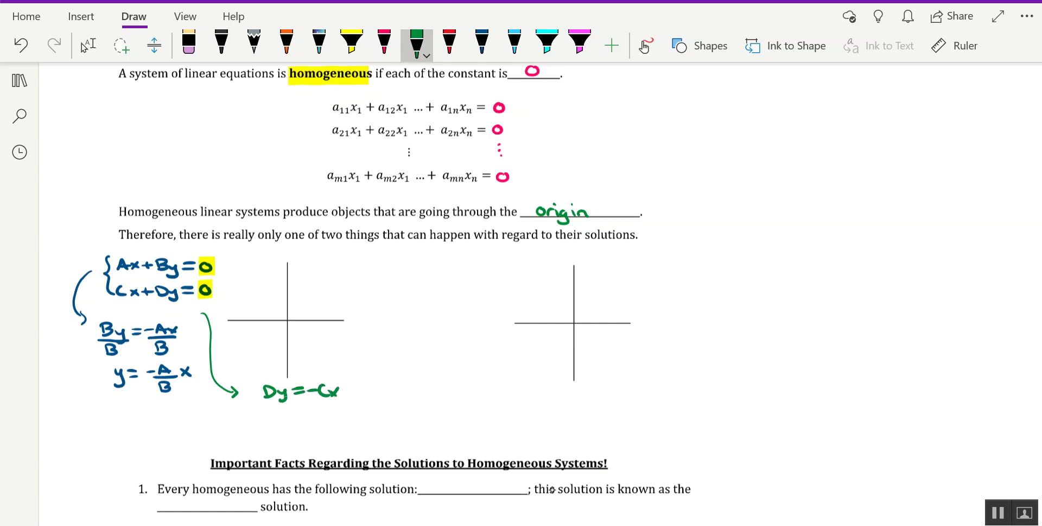
pyautogui.moveTo(259, 400)
pyautogui.mouseDown()
pyautogui.moveTo(293, 398)
pyautogui.moveTo(275, 413)
pyautogui.moveTo(341, 396)
pyautogui.moveTo(325, 412)
pyautogui.mouseUp()
pyautogui.moveTo(273, 432)
pyautogui.mouseDown()
pyautogui.moveTo(286, 432)
pyautogui.moveTo(277, 448)
pyautogui.moveTo(300, 429)
pyautogui.mouseUp()
pyautogui.moveTo(291, 436); pyautogui.dragTo(323, 435)
pyautogui.moveTo(317, 438)
pyautogui.mouseDown()
pyautogui.moveTo(337, 436)
pyautogui.moveTo(322, 451)
pyautogui.moveTo(347, 441)
pyautogui.moveTo(336, 441)
pyautogui.mouseUp()
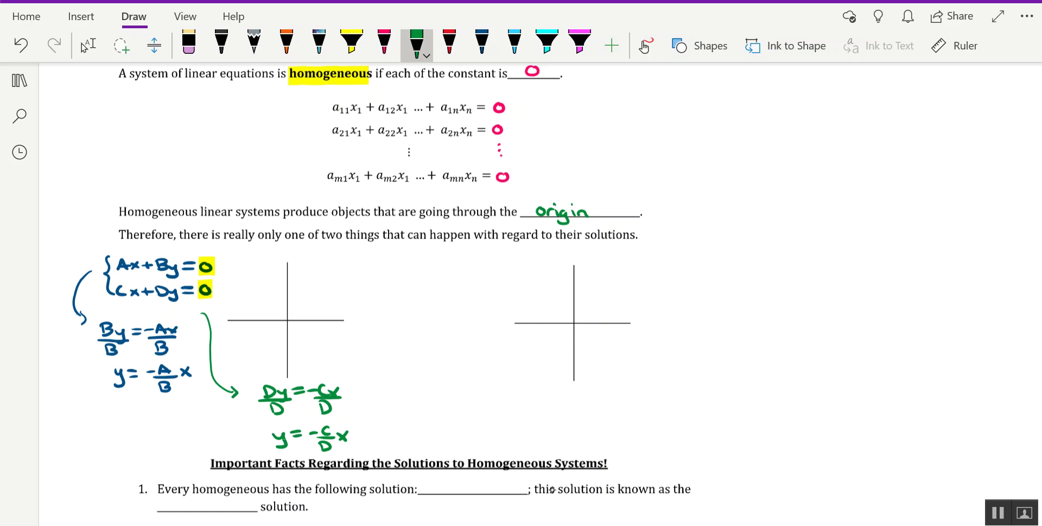
# - In orange, write y=mx+b under the blue result and append +0 to both solved equations
pyautogui.click(287, 44)
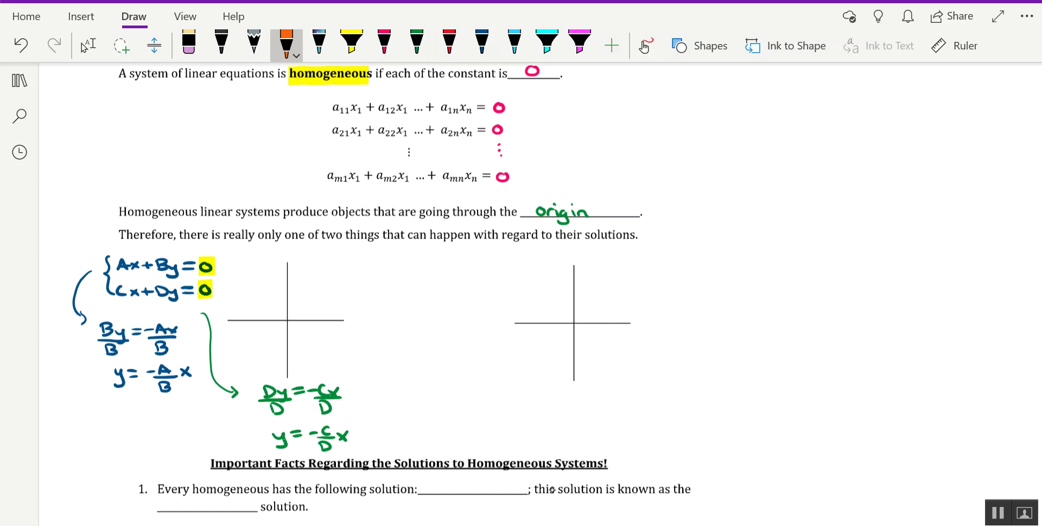
pyautogui.moveTo(116, 412)
pyautogui.mouseDown()
pyautogui.moveTo(118, 426)
pyautogui.moveTo(138, 410)
pyautogui.mouseUp()
pyautogui.moveTo(129, 416); pyautogui.dragTo(166, 419)
pyautogui.moveTo(166, 409)
pyautogui.mouseDown()
pyautogui.moveTo(157, 419)
pyautogui.moveTo(180, 414)
pyautogui.mouseUp()
pyautogui.moveTo(181, 407); pyautogui.dragTo(191, 418)
pyautogui.moveTo(195, 372); pyautogui.dragTo(215, 366)
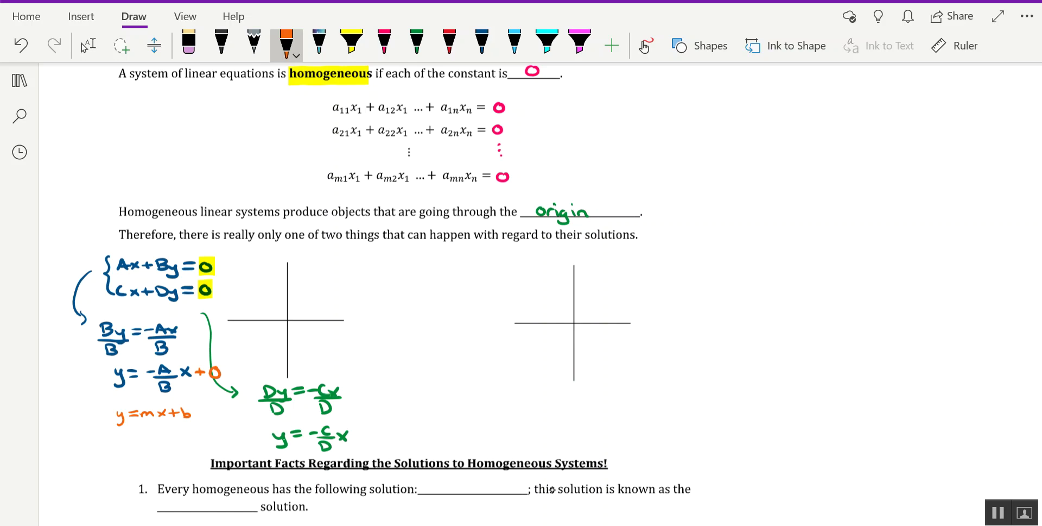
pyautogui.moveTo(359, 430); pyautogui.dragTo(360, 437)
pyautogui.moveTo(354, 434); pyautogui.dragTo(378, 427)
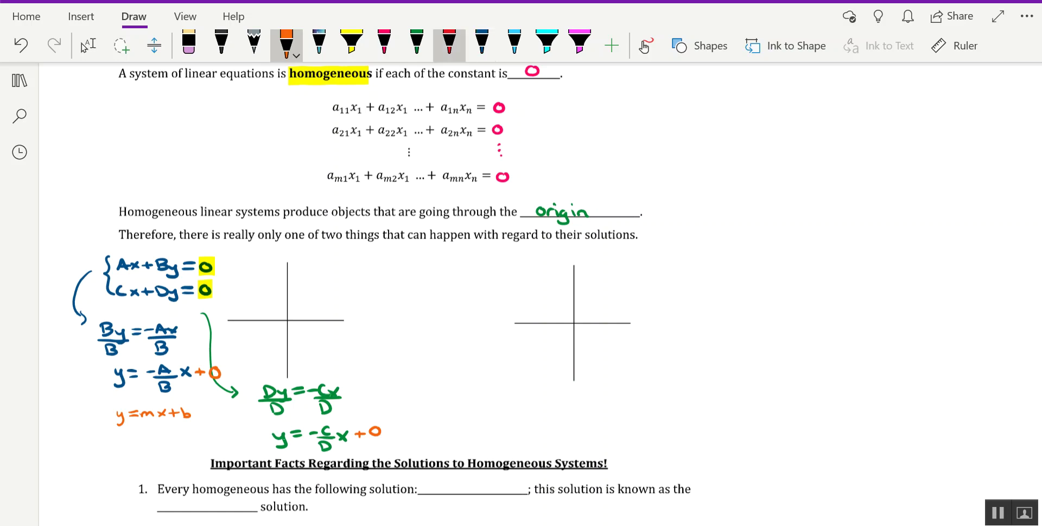
# - Write red -A/B ≠ -C/D above the left axes and draw a blue line through their origin
pyautogui.click(450, 45)
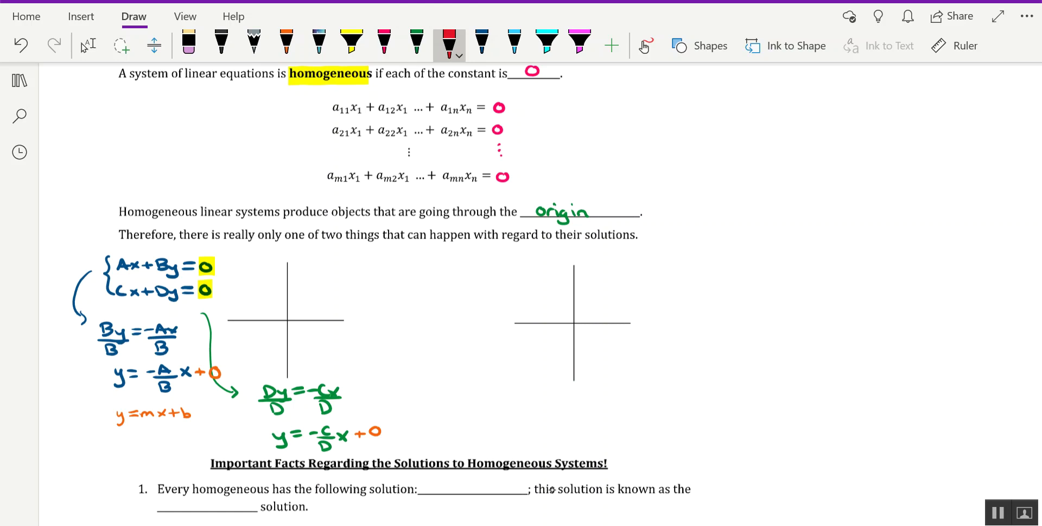
pyautogui.moveTo(267, 252)
pyautogui.mouseDown()
pyautogui.moveTo(271, 242)
pyautogui.moveTo(278, 253)
pyautogui.mouseUp()
pyautogui.moveTo(269, 248); pyautogui.dragTo(279, 255)
pyautogui.moveTo(271, 256)
pyautogui.mouseDown()
pyautogui.moveTo(273, 266)
pyautogui.moveTo(298, 254)
pyautogui.mouseUp()
pyautogui.moveTo(297, 247)
pyautogui.mouseDown()
pyautogui.moveTo(291, 262)
pyautogui.moveTo(328, 253)
pyautogui.mouseUp()
pyautogui.moveTo(315, 256)
pyautogui.mouseDown()
pyautogui.moveTo(332, 254)
pyautogui.moveTo(319, 268)
pyautogui.mouseUp()
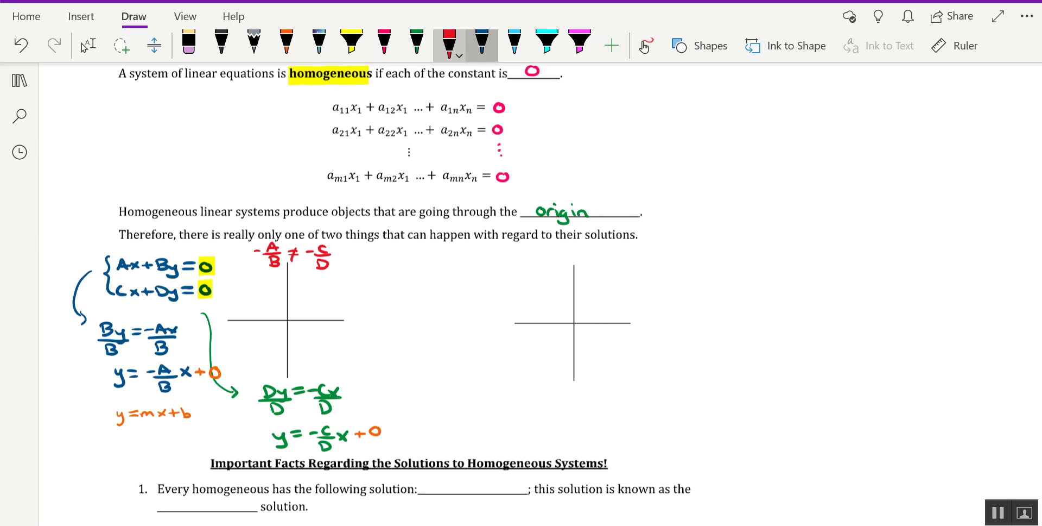
pyautogui.click(482, 44)
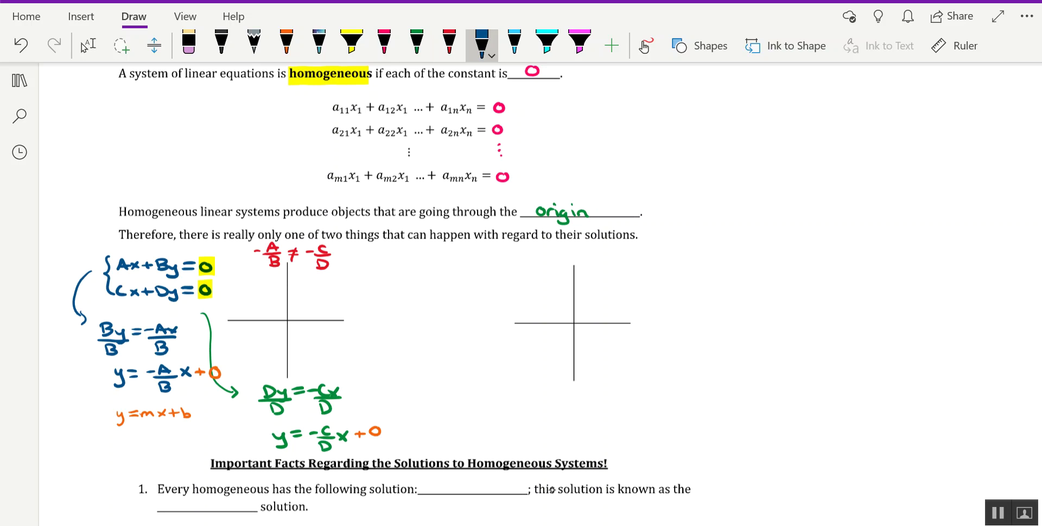
pyautogui.moveTo(247, 351)
pyautogui.mouseDown()
pyautogui.moveTo(243, 360)
pyautogui.moveTo(335, 281)
pyautogui.moveTo(333, 293)
pyautogui.mouseUp()
# - Cross the blue line with a green line at the origin and label it (0,0), 1 solution in pink
pyautogui.click(416, 44)
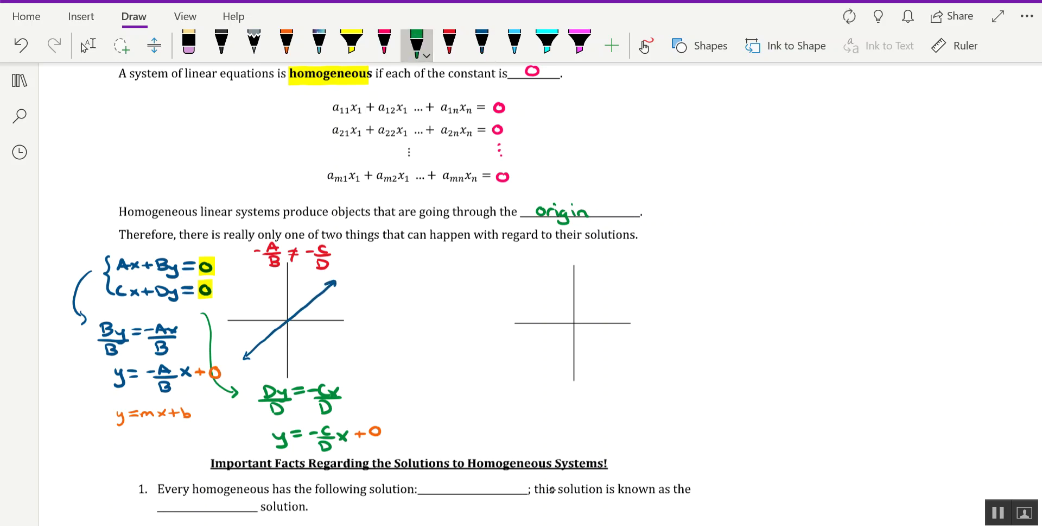
pyautogui.moveTo(255, 281)
pyautogui.mouseDown()
pyautogui.moveTo(262, 271)
pyautogui.moveTo(316, 360)
pyautogui.moveTo(325, 356)
pyautogui.mouseUp()
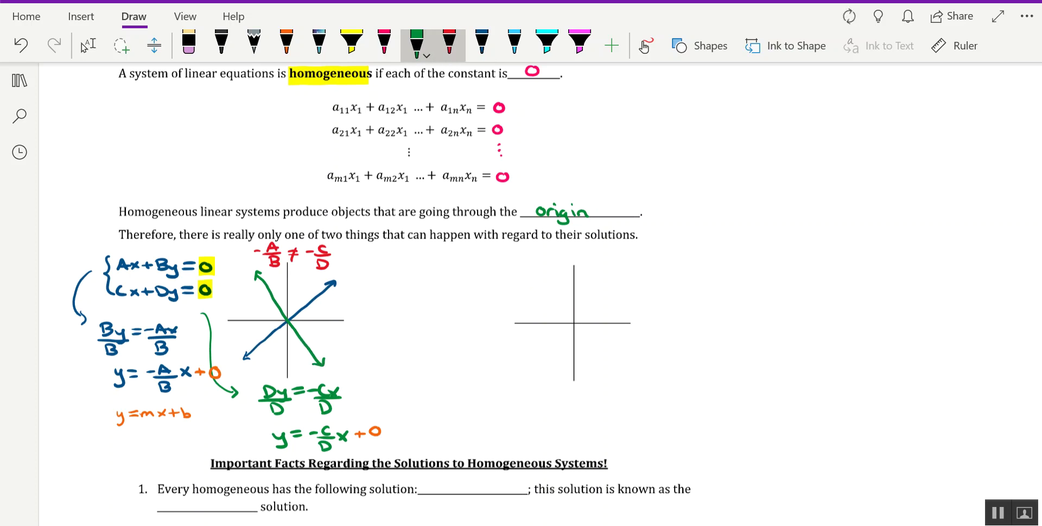
pyautogui.click(385, 42)
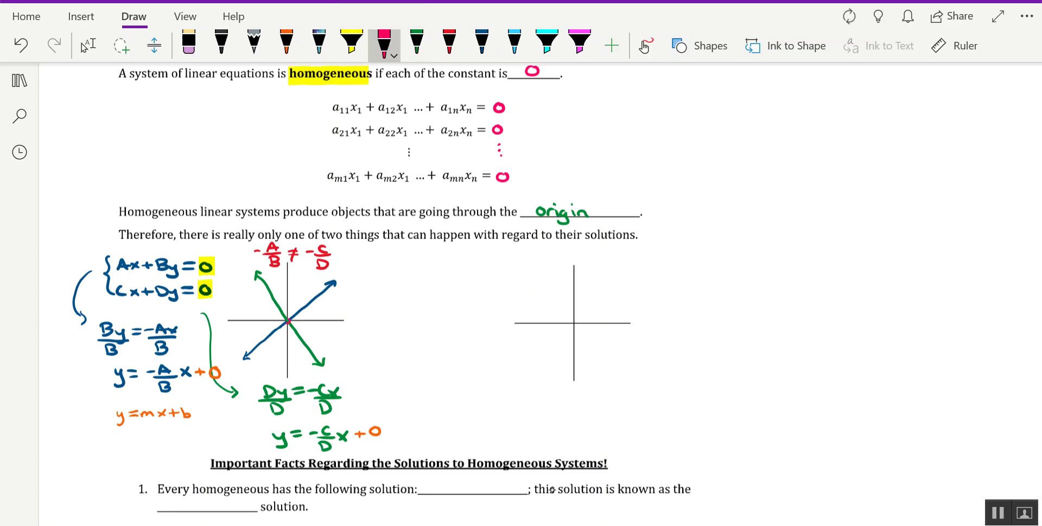
pyautogui.moveTo(325, 307)
pyautogui.mouseDown()
pyautogui.moveTo(302, 318)
pyautogui.moveTo(342, 303)
pyautogui.moveTo(348, 310)
pyautogui.mouseUp()
pyautogui.moveTo(357, 301); pyautogui.dragTo(361, 310)
pyautogui.moveTo(328, 329); pyautogui.dragTo(331, 337)
pyautogui.moveTo(326, 337); pyautogui.dragTo(353, 332)
pyautogui.moveTo(358, 325); pyautogui.dragTo(368, 335)
pyautogui.moveTo(373, 326); pyautogui.dragTo(378, 334)
pyautogui.moveTo(375, 329); pyautogui.dragTo(383, 330)
pyautogui.moveTo(386, 325); pyautogui.dragTo(402, 328)
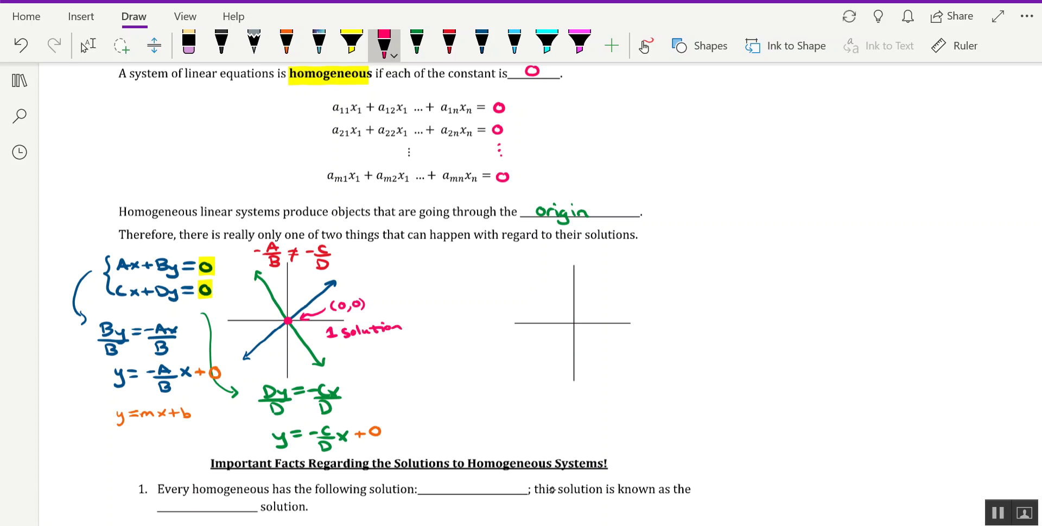
# - Write -A/B = -C/D in red above the right-hand axes
pyautogui.click(450, 43)
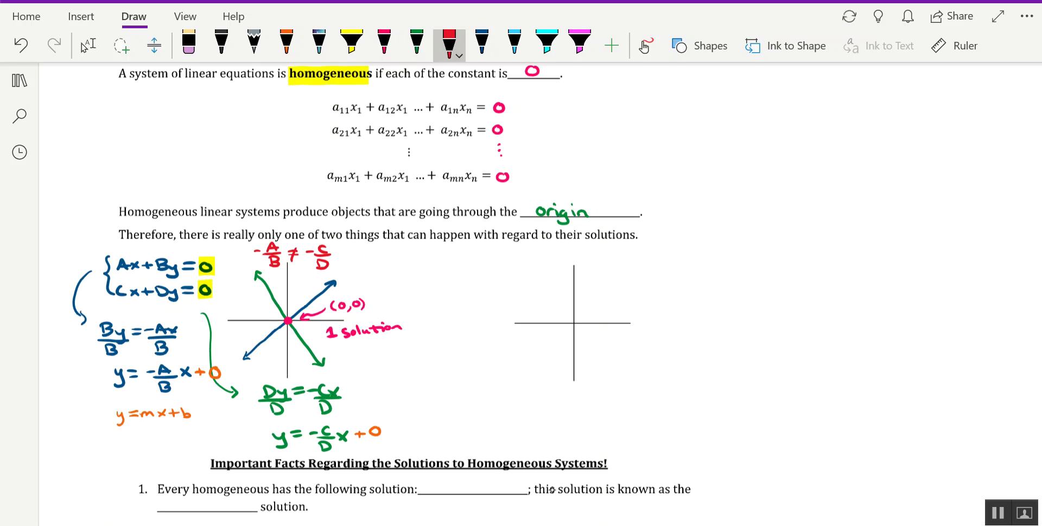
pyautogui.moveTo(526, 251)
pyautogui.mouseDown()
pyautogui.moveTo(553, 253)
pyautogui.moveTo(542, 265)
pyautogui.moveTo(573, 249)
pyautogui.mouseUp()
pyautogui.moveTo(563, 253); pyautogui.dragTo(573, 253)
pyautogui.moveTo(579, 251)
pyautogui.mouseDown()
pyautogui.moveTo(604, 251)
pyautogui.moveTo(595, 268)
pyautogui.mouseUp()
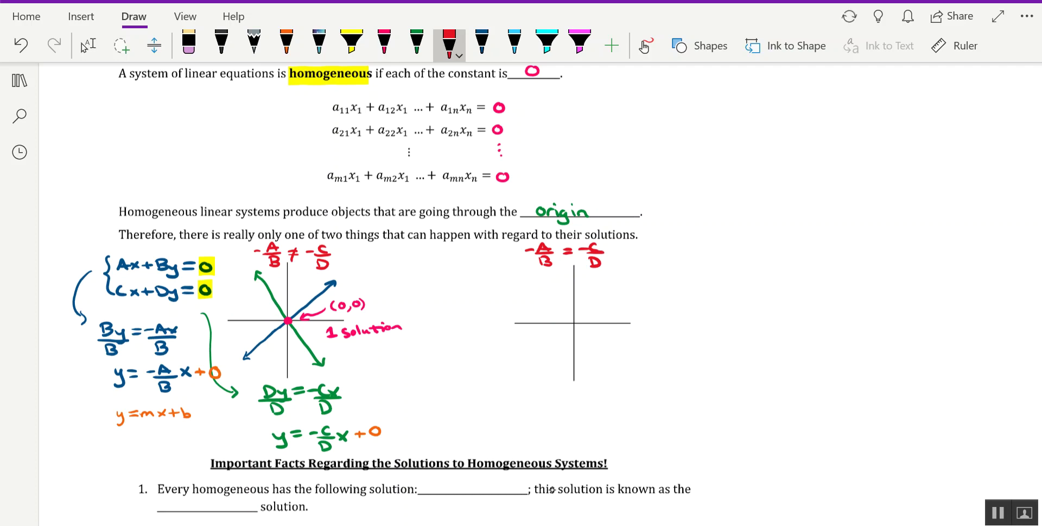
# - Draw a line through the right-hand origin in blue and trace over it in green
pyautogui.click(482, 44)
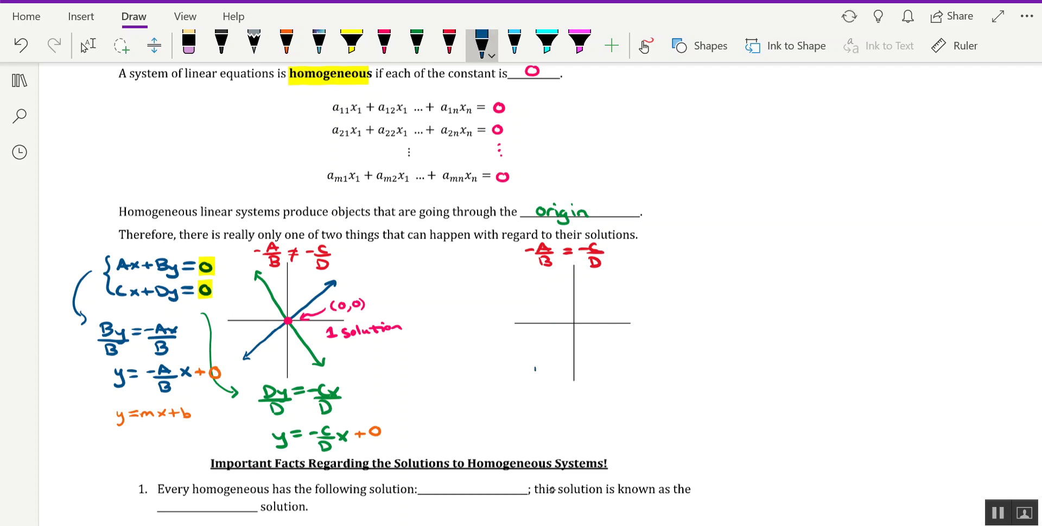
pyautogui.moveTo(538, 369); pyautogui.dragTo(621, 279)
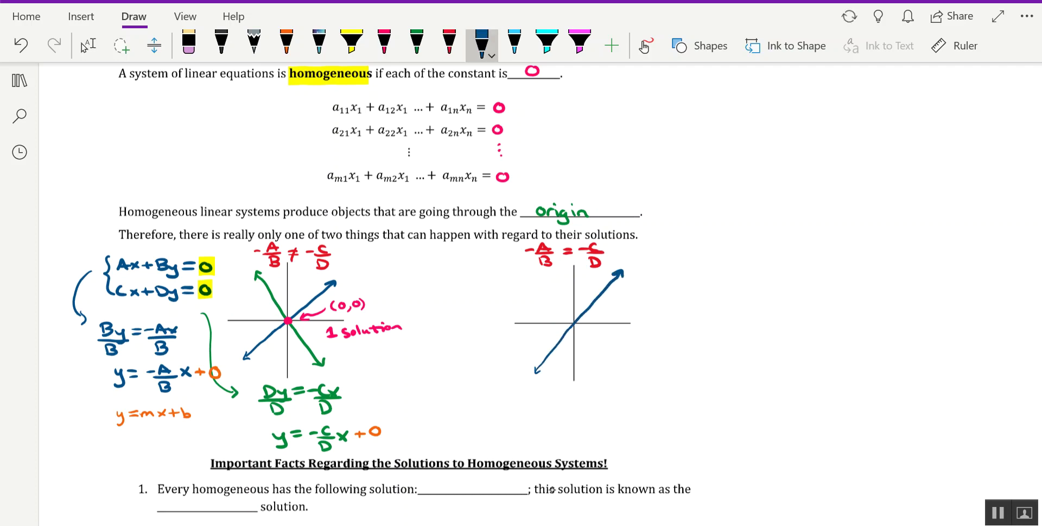
pyautogui.click(417, 43)
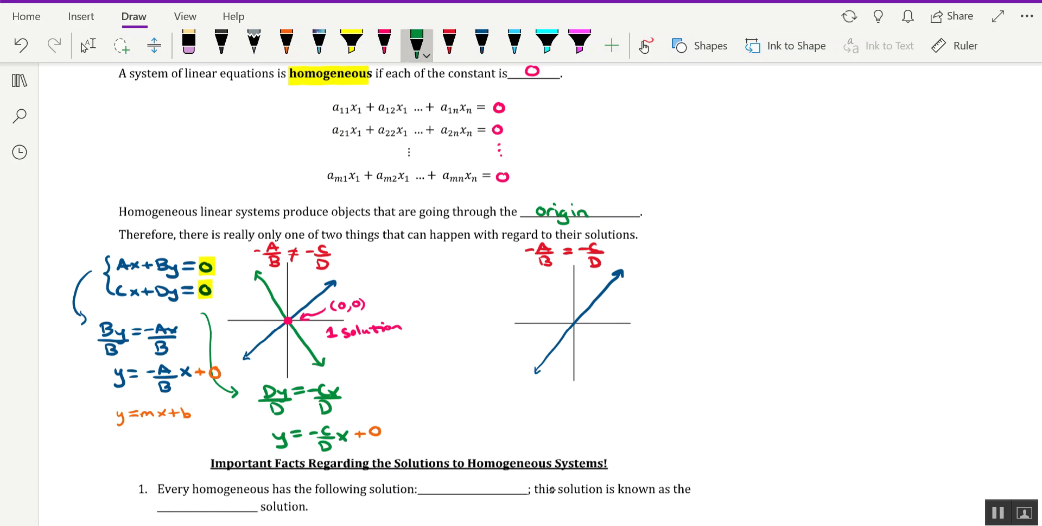
pyautogui.moveTo(537, 369); pyautogui.dragTo(624, 268)
# - In pink, label the origin (0,0), add a line alongside, and write ∞-many Solutions
pyautogui.click(385, 43)
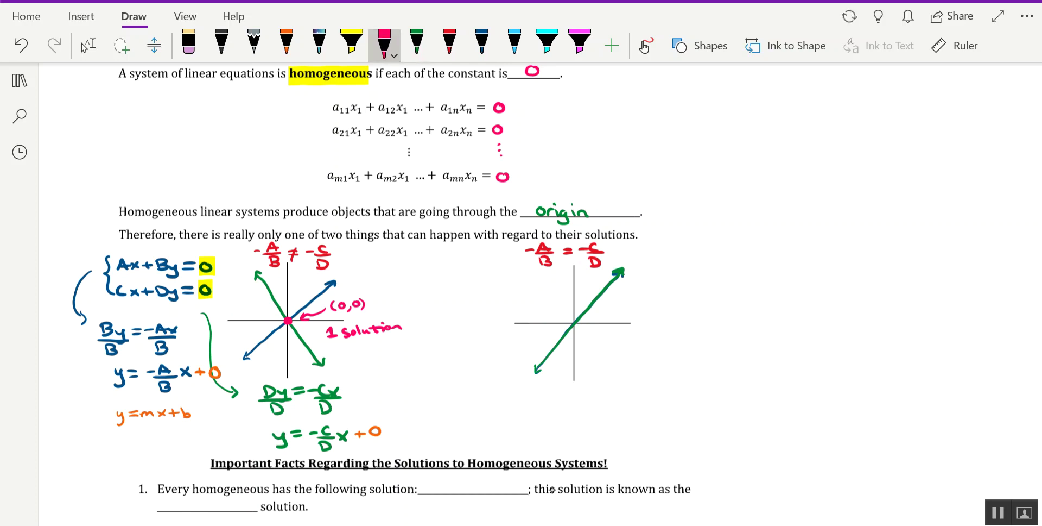
pyautogui.moveTo(579, 325); pyautogui.dragTo(596, 332)
pyautogui.moveTo(603, 326); pyautogui.dragTo(614, 335)
pyautogui.moveTo(625, 327); pyautogui.dragTo(627, 335)
pyautogui.moveTo(536, 360); pyautogui.dragTo(618, 266)
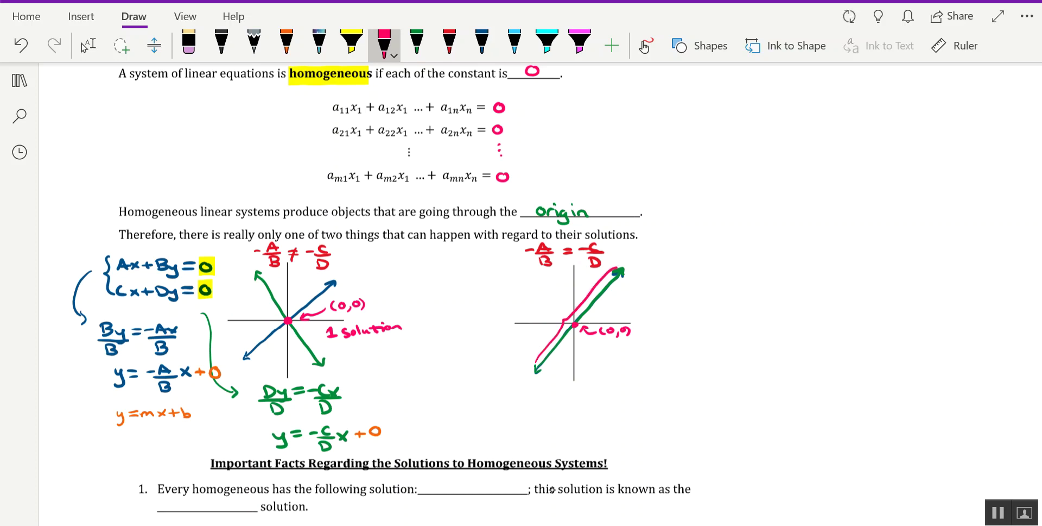
pyautogui.moveTo(529, 309); pyautogui.dragTo(522, 320)
pyautogui.moveTo(537, 314); pyautogui.dragTo(551, 308)
pyautogui.moveTo(553, 300)
pyautogui.mouseDown()
pyautogui.moveTo(554, 310)
pyautogui.moveTo(565, 296)
pyautogui.mouseUp()
pyautogui.moveTo(569, 298); pyautogui.dragTo(578, 290)
pyautogui.moveTo(584, 285); pyautogui.dragTo(580, 292)
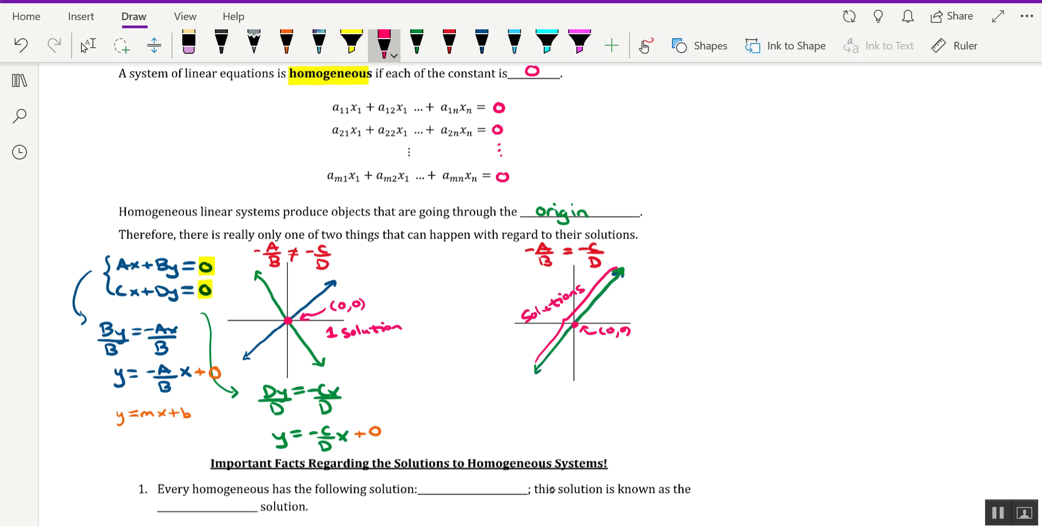
pyautogui.moveTo(506, 300); pyautogui.dragTo(562, 279)
pyautogui.moveTo(565, 278); pyautogui.dragTo(561, 291)
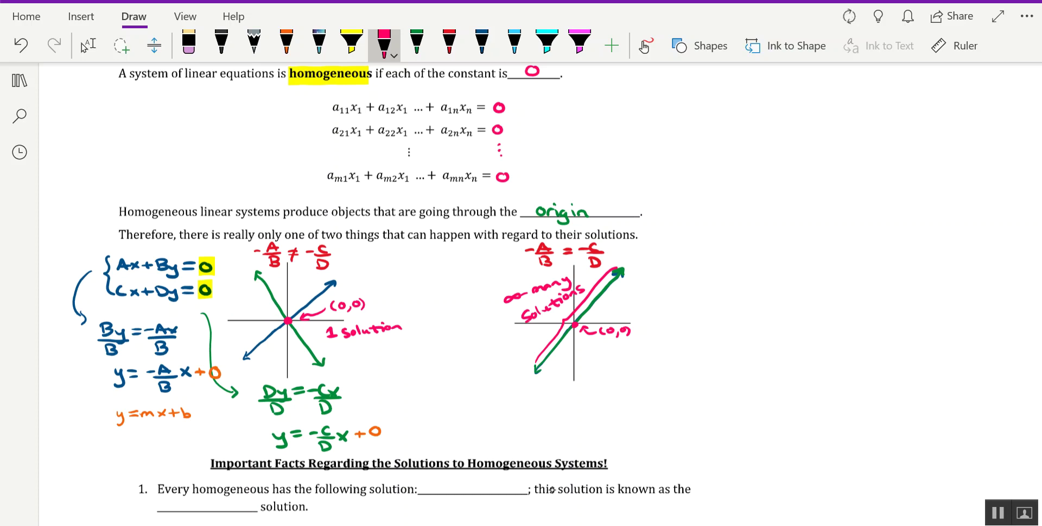
# - Fill fact 1's blanks in red with (0,0,…,0) and 'trivial'
pyautogui.scroll(-5, 551, 489)
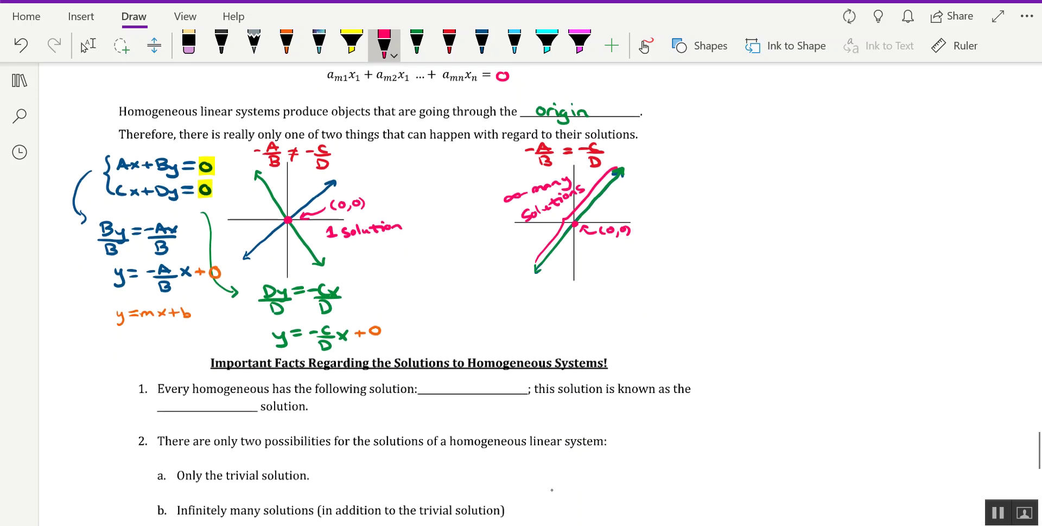
pyautogui.scroll(-3, 552, 489)
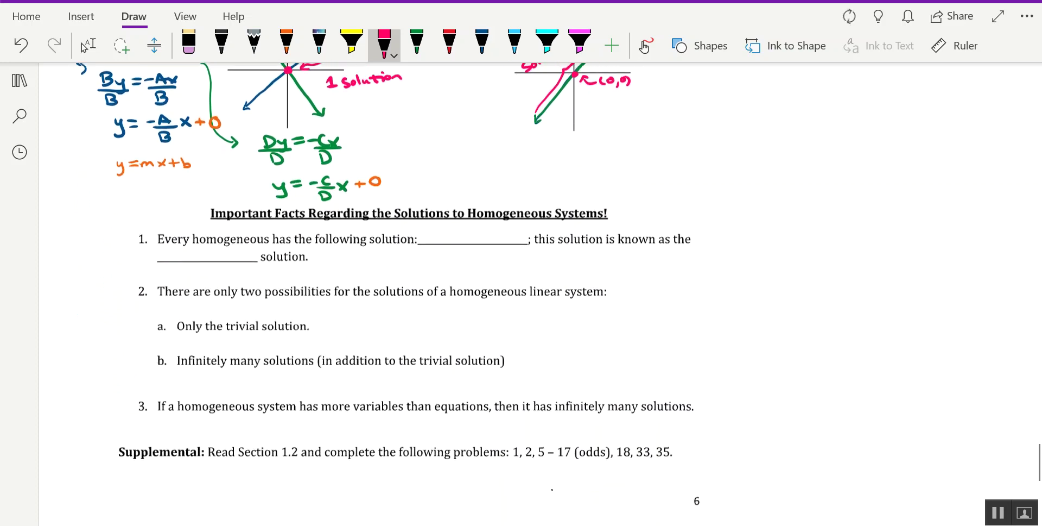
pyautogui.click(88, 44)
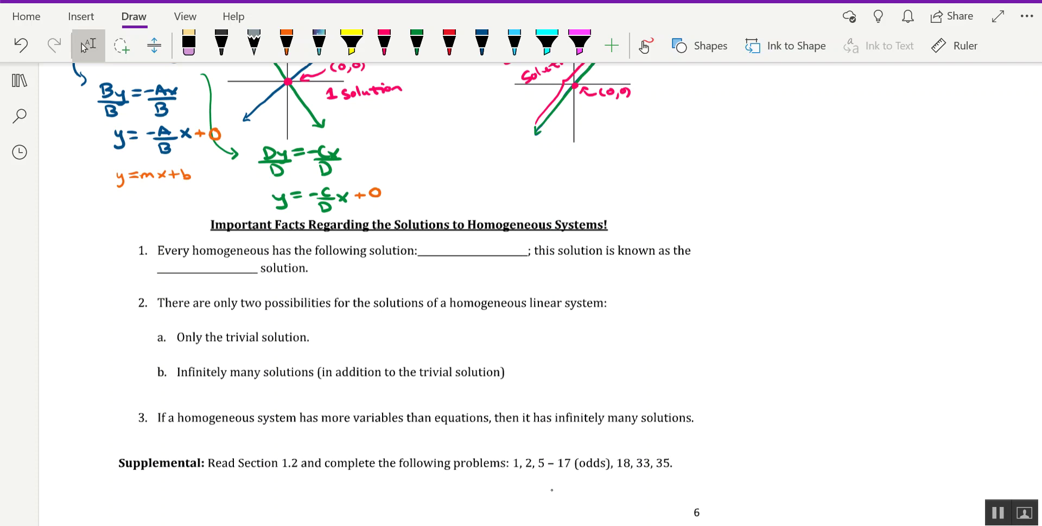
pyautogui.click(449, 43)
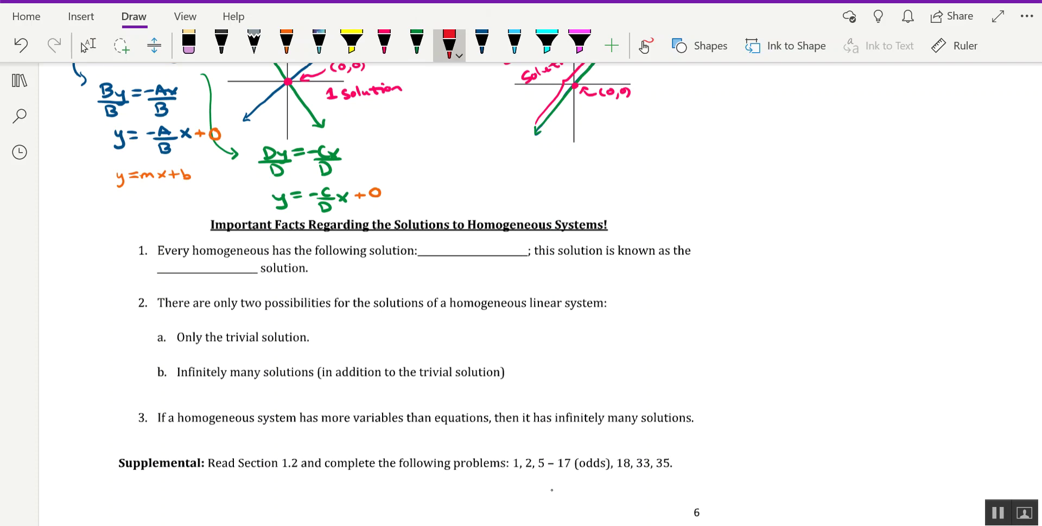
pyautogui.moveTo(427, 240)
pyautogui.mouseDown()
pyautogui.moveTo(423, 251)
pyautogui.moveTo(435, 242)
pyautogui.moveTo(441, 252)
pyautogui.mouseUp()
pyautogui.moveTo(453, 242); pyautogui.dragTo(452, 242)
pyautogui.moveTo(504, 244); pyautogui.dragTo(510, 255)
pyautogui.moveTo(176, 263); pyautogui.dragTo(198, 272)
pyautogui.moveTo(200, 266); pyautogui.dragTo(223, 272)
pyautogui.moveTo(228, 261); pyautogui.dragTo(229, 273)
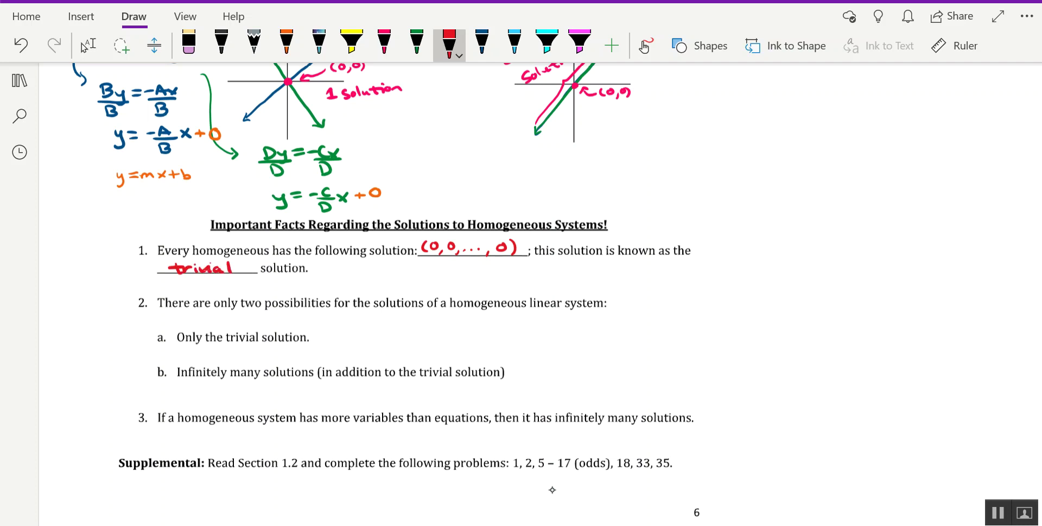
pyautogui.scroll(1, 552, 489)
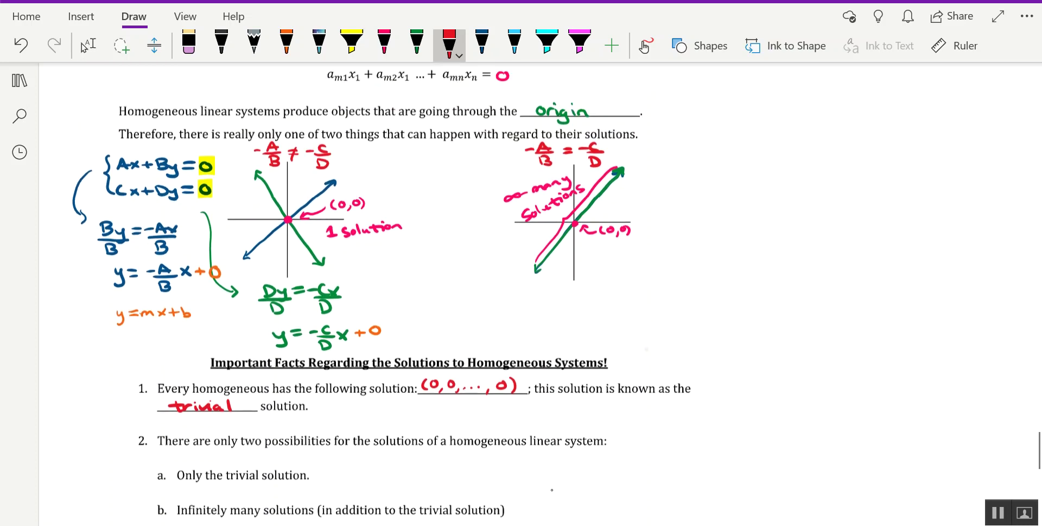
# - Highlight 'Only the trivial solution' in yellow
pyautogui.press('Escape')
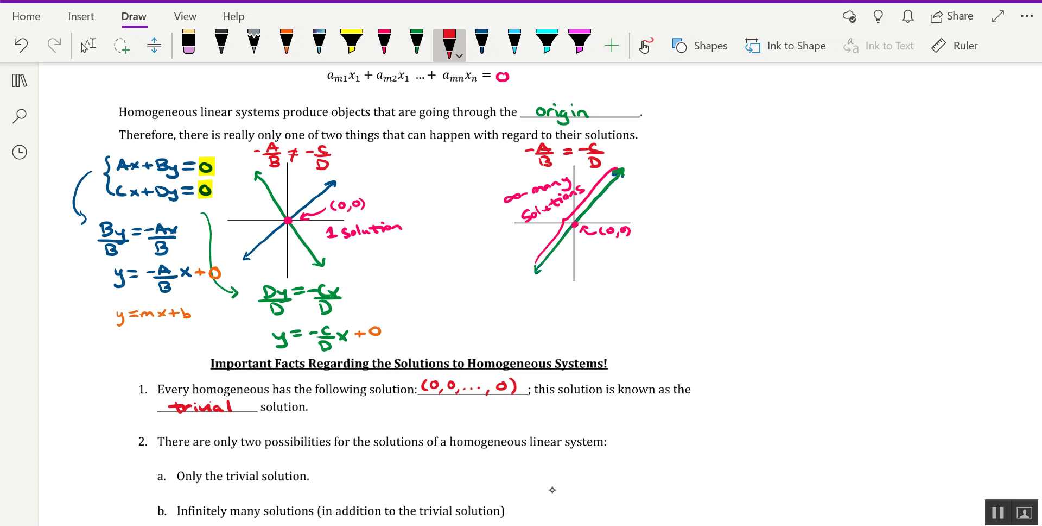
pyautogui.scroll(-5, 552, 489)
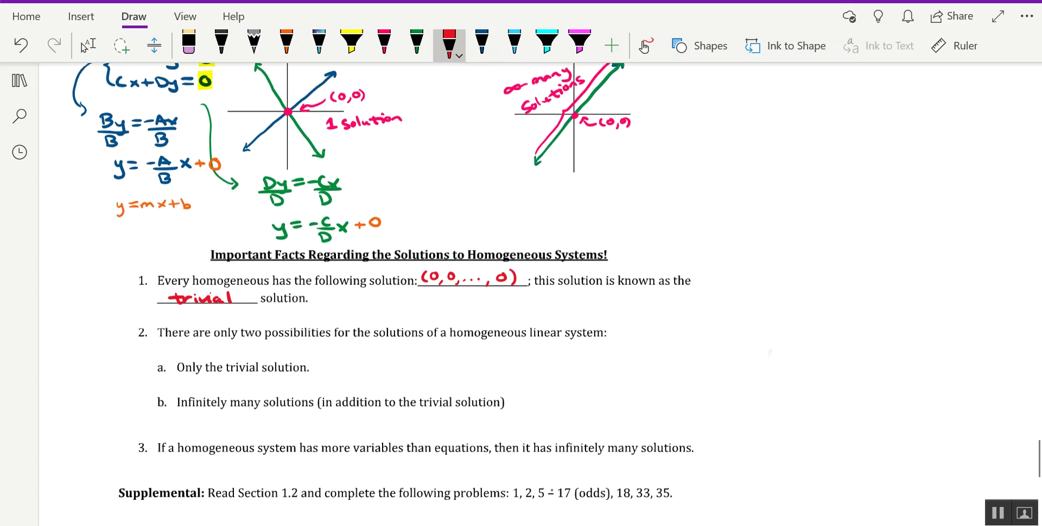
pyautogui.click(85, 47)
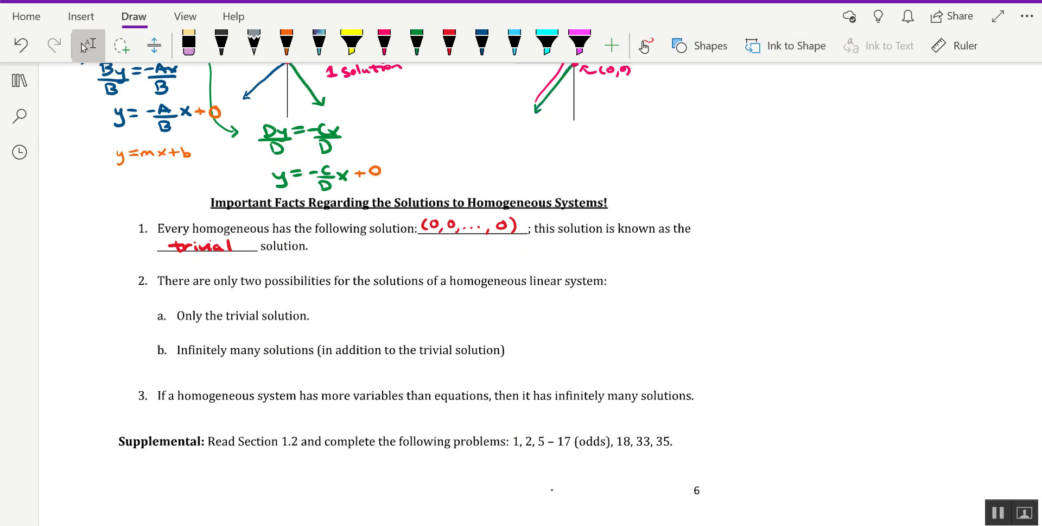
pyautogui.click(351, 43)
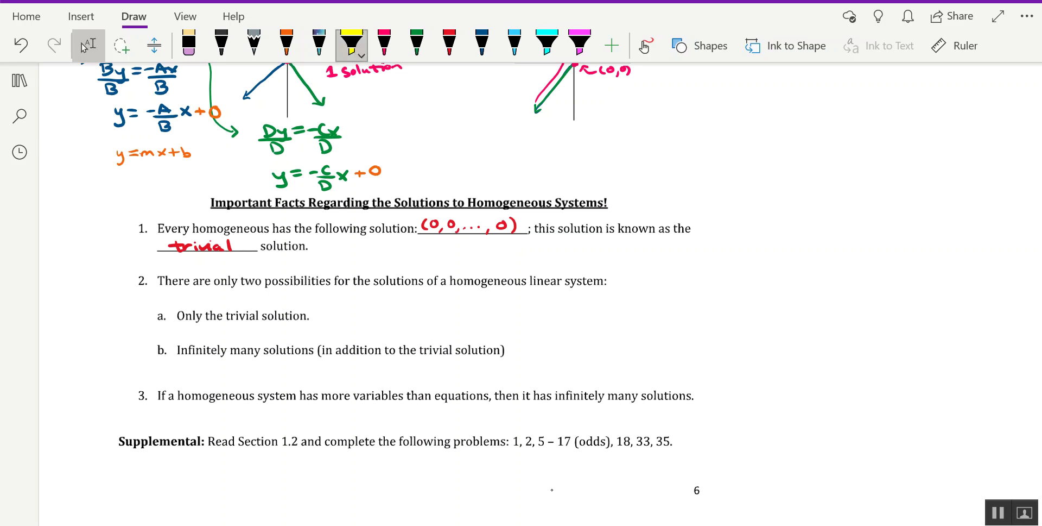
pyautogui.moveTo(178, 315); pyautogui.dragTo(309, 315)
pyautogui.scroll(3, 552, 489)
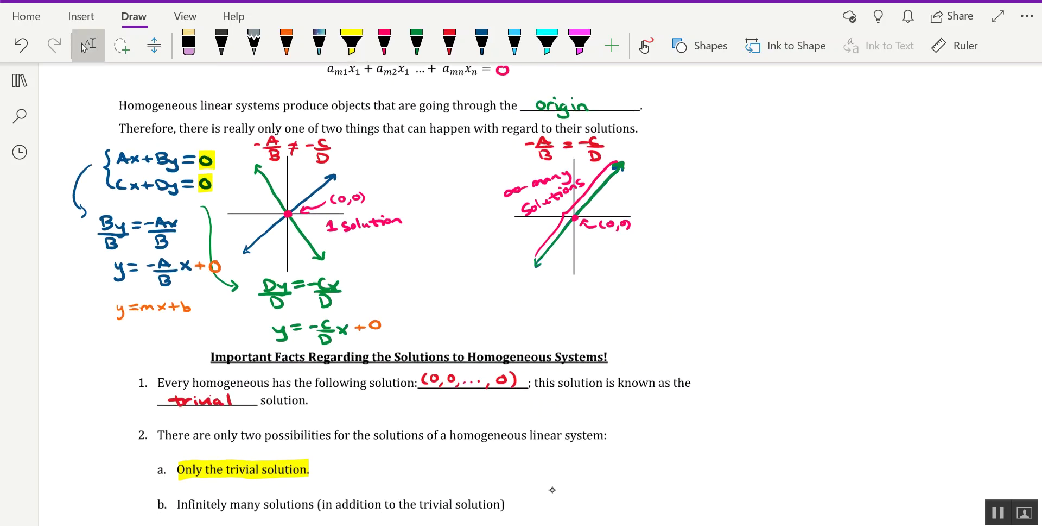
# - Highlight the 'Infinitely many solutions' item in yellow
pyautogui.scroll(-2, 552, 489)
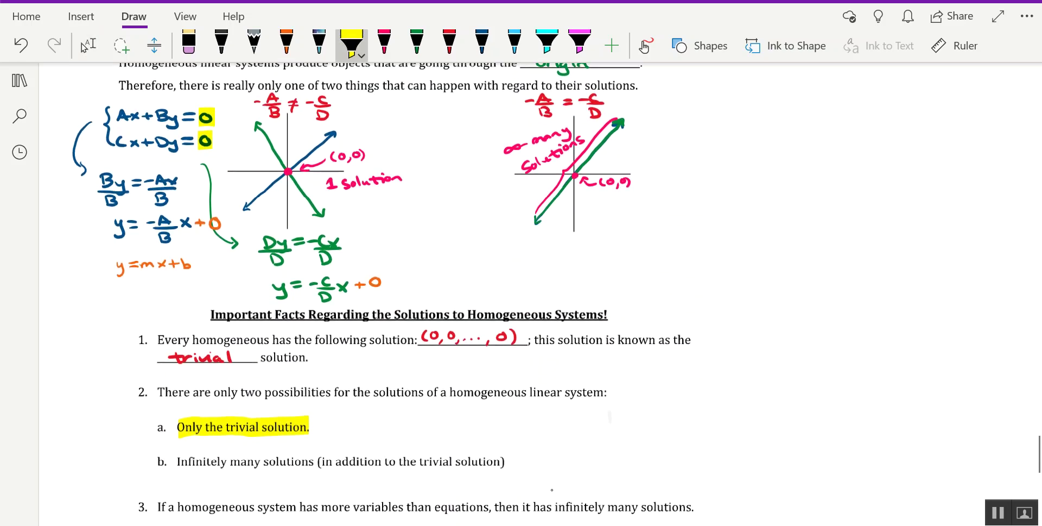
pyautogui.press('Escape')
pyautogui.click(352, 43)
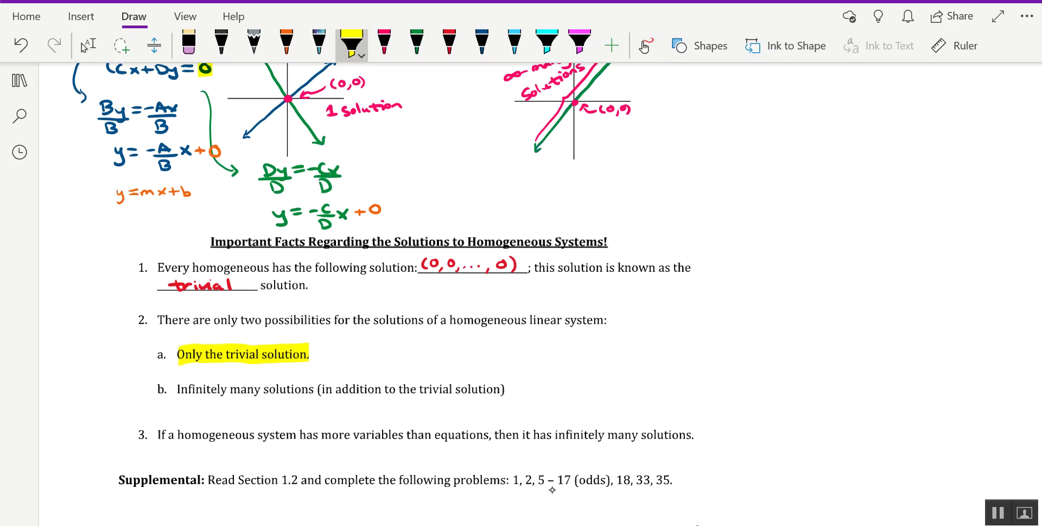
pyautogui.moveTo(173, 389); pyautogui.dragTo(522, 389)
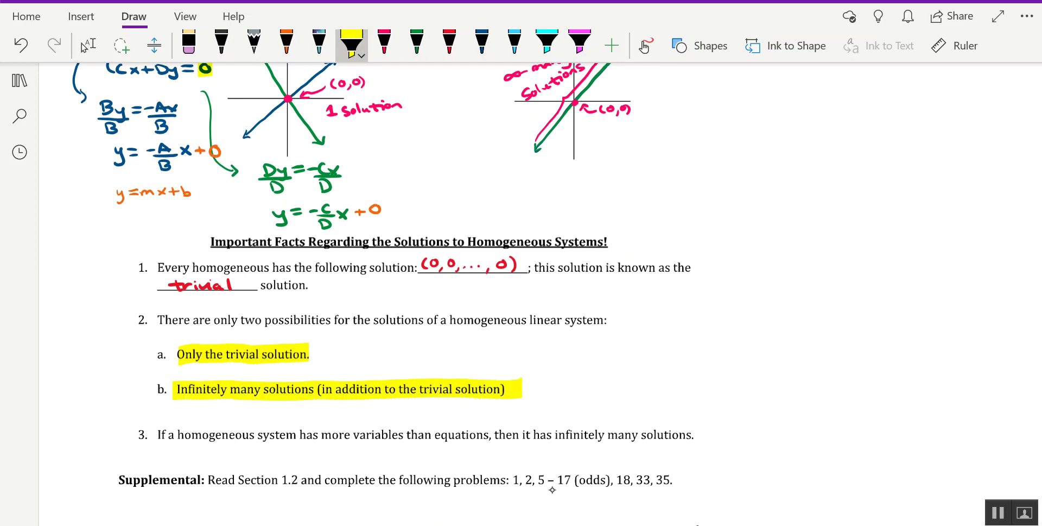
pyautogui.scroll(3, 552, 489)
pyautogui.press('Escape')
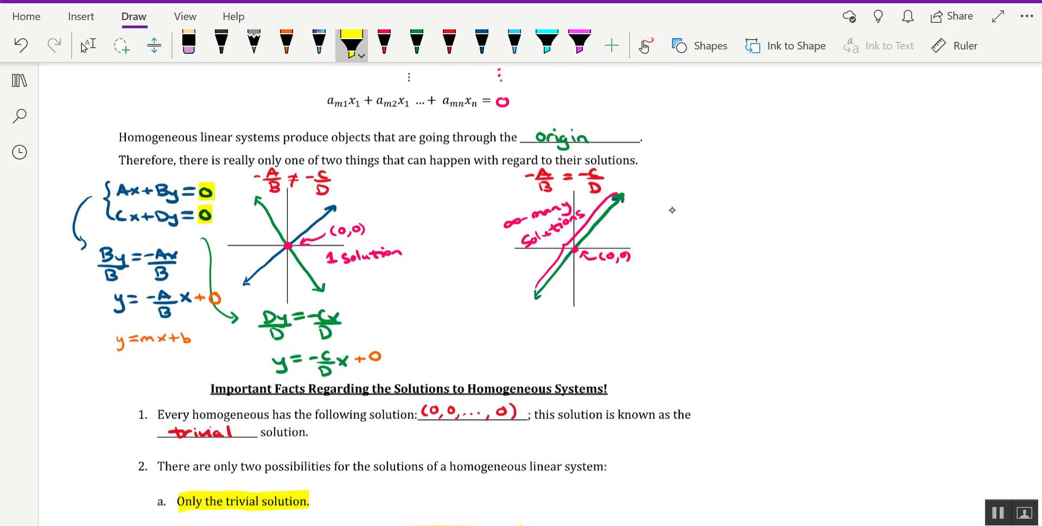
pyautogui.scroll(-3, 672, 210)
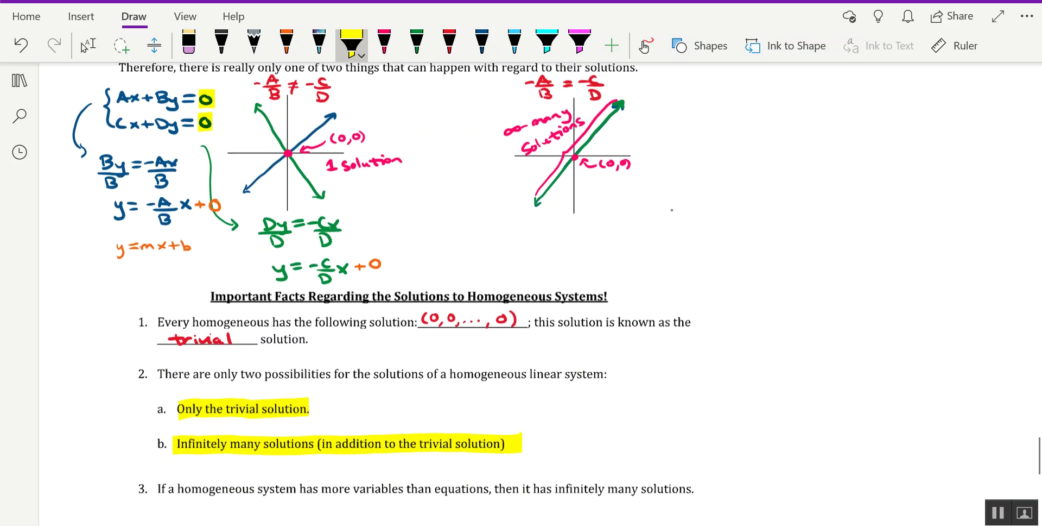
pyautogui.hotkey('ctrl', 'alt', 'l')
pyautogui.scroll(-1, 672, 209)
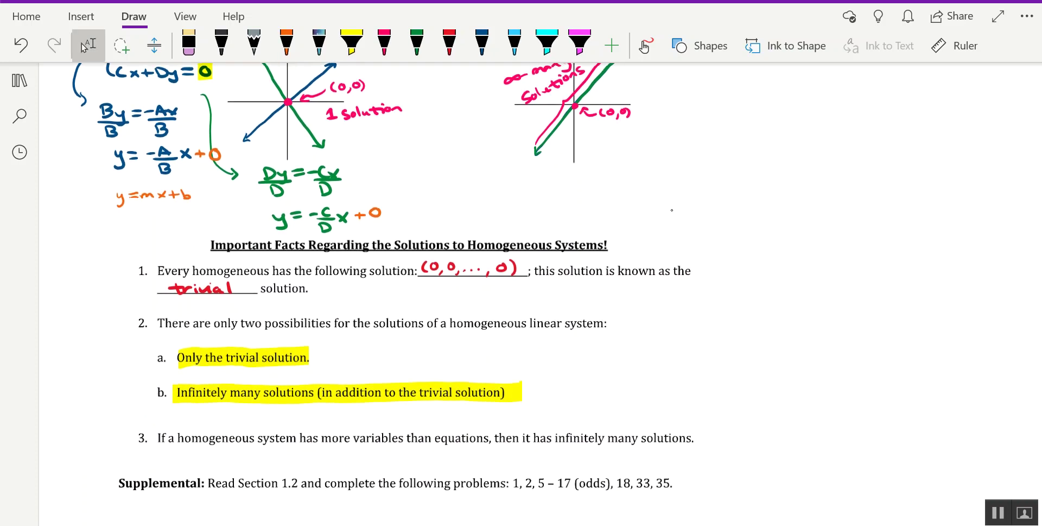